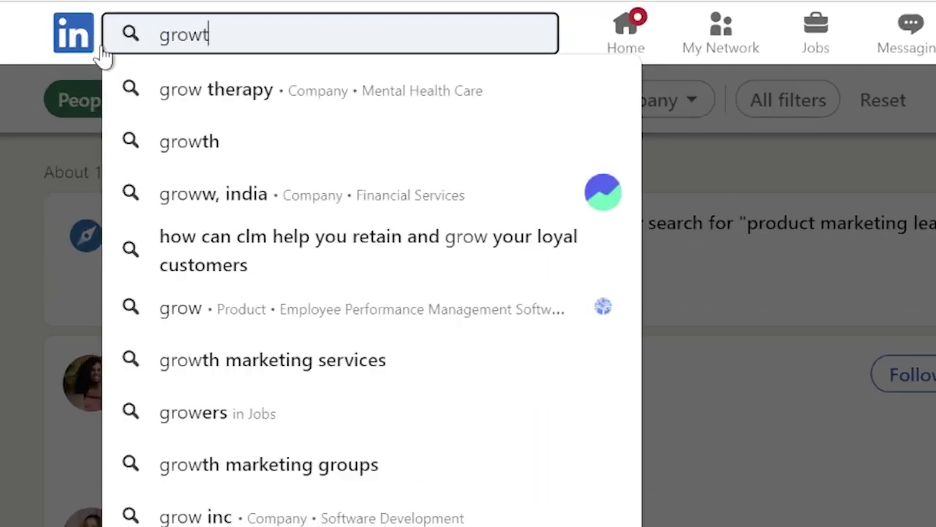
- Search LinkedIn for 'growth marketing lead' and scroll the People results down to the pagination
text(h marketing lead)
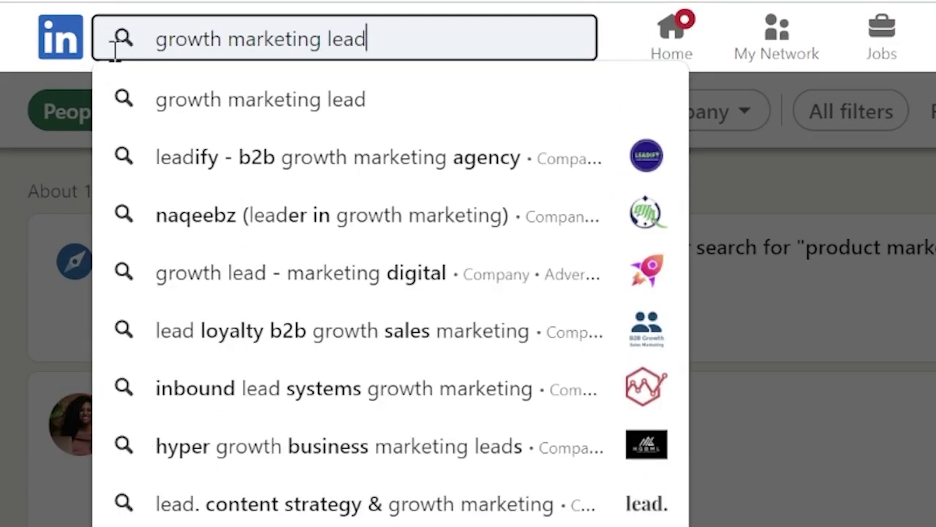
key(Return)
scroll(412, 180, down, 9)
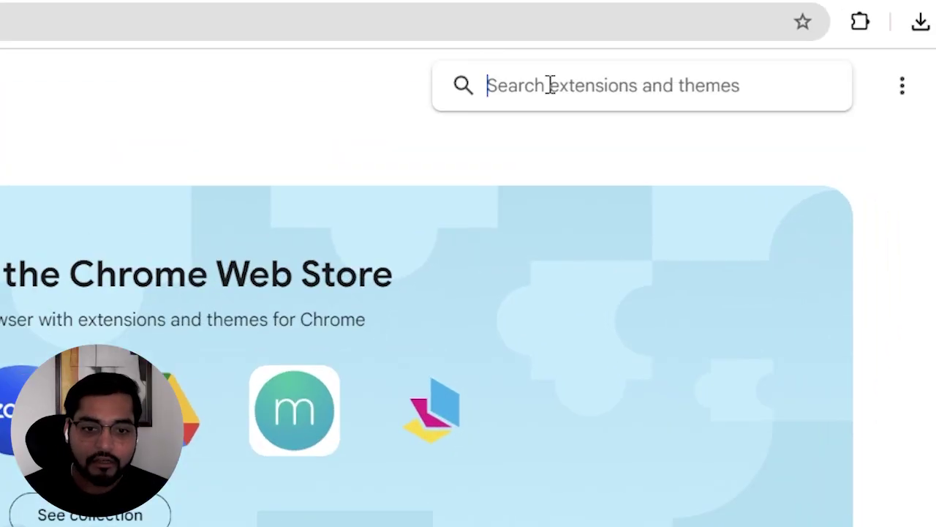
- Find Bardeen in the Chrome Web Store by searching 'bard' and install the extension
click(549, 83)
text(bard)
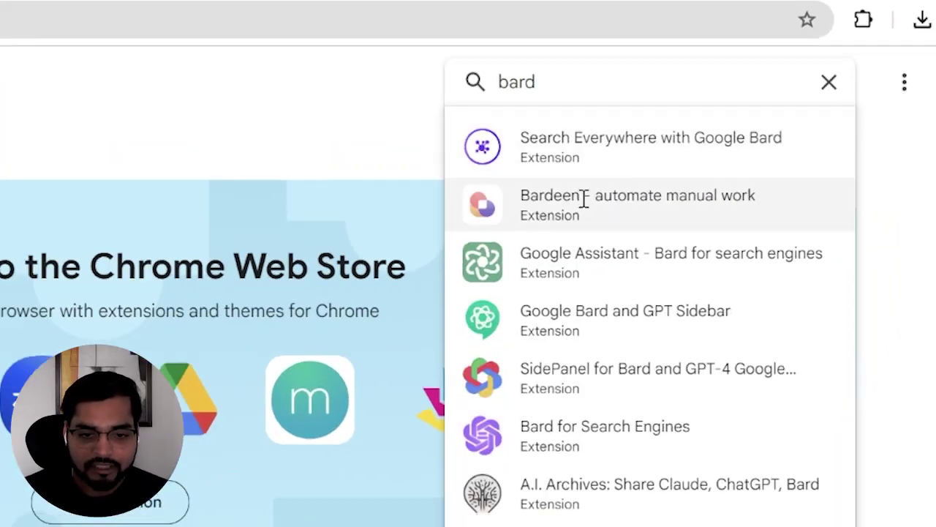
click(583, 195)
click(749, 65)
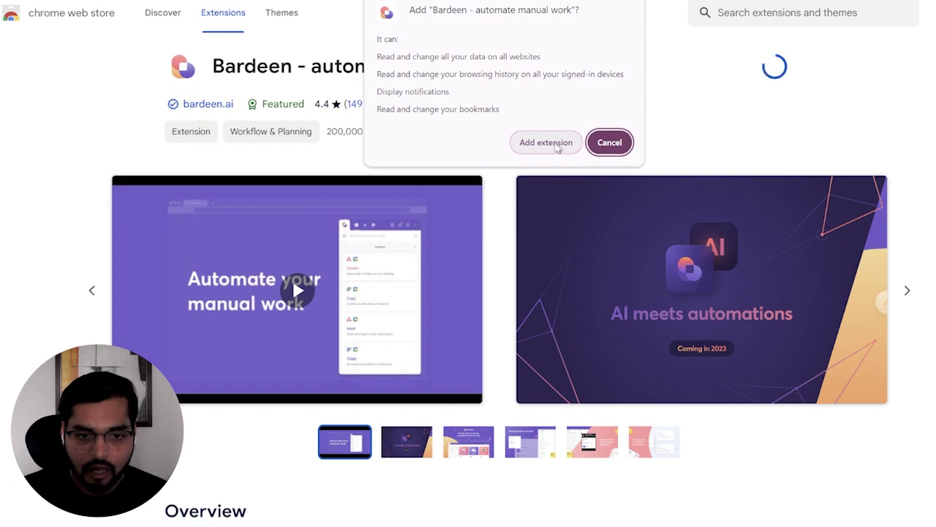
click(555, 143)
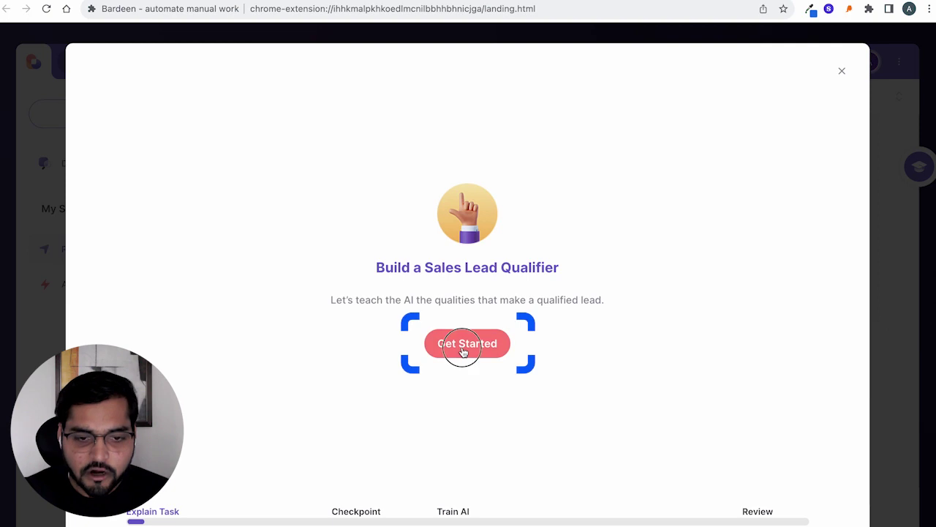
- Answer the business-nature question with the suggested digital marketing description
click(462, 349)
text(Di)
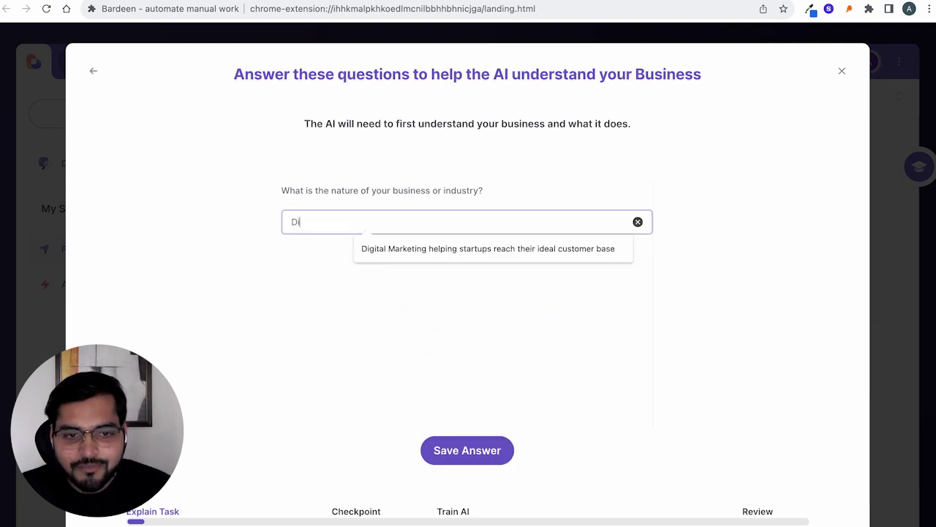
click(477, 247)
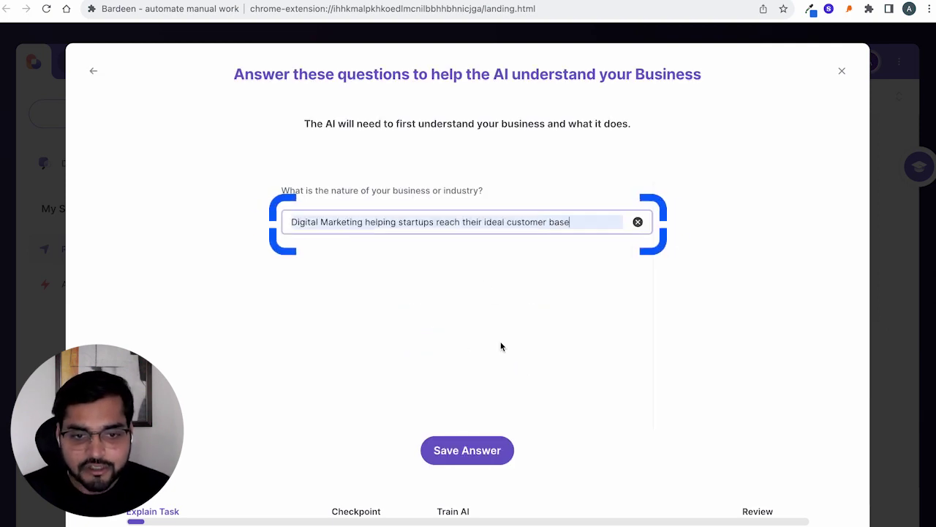
click(466, 450)
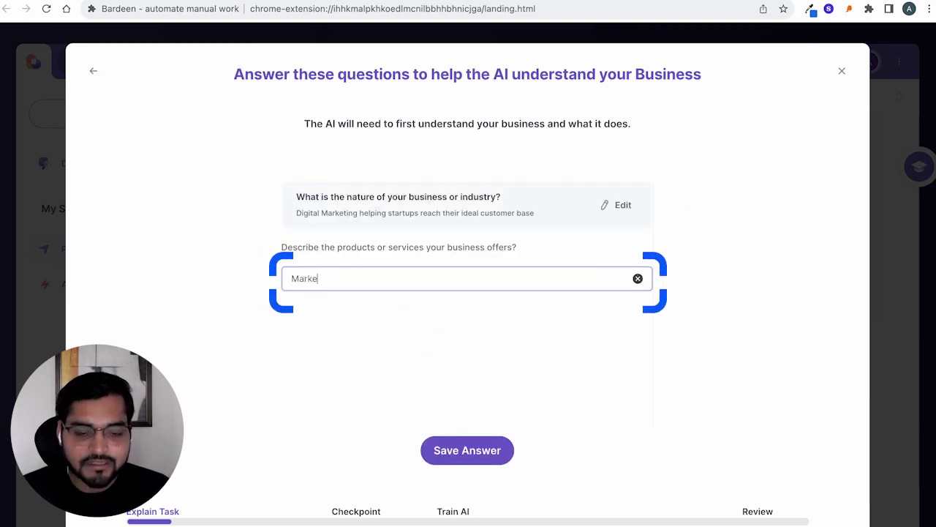
- Answer products as 'Marketing consulting' and target customers as 'Tech startups with 10-100 employees'
text(Marketing con)
text(sulting)
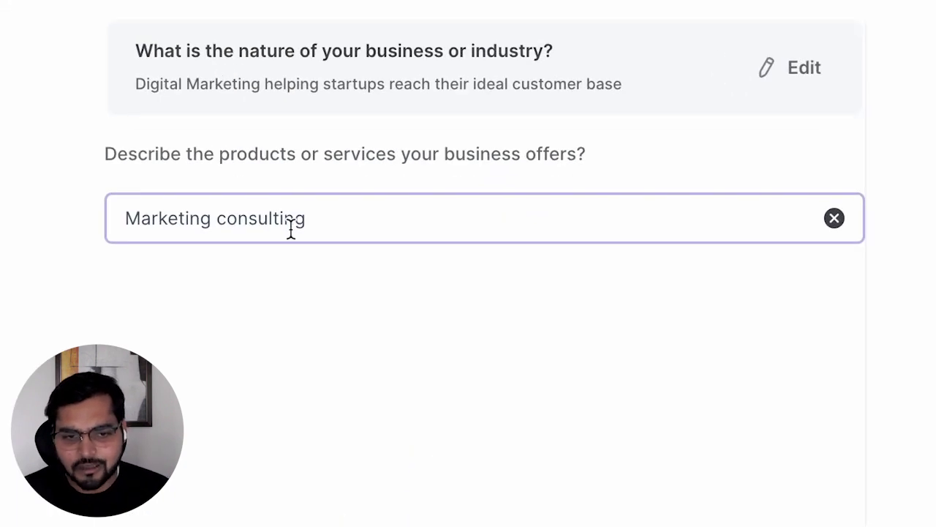
click(459, 449)
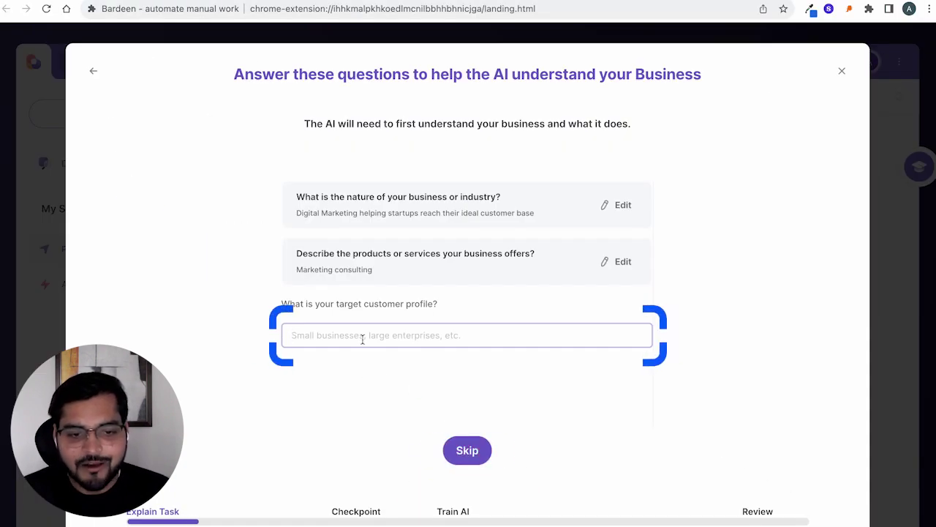
text(Tech st)
text(artups with 10-)
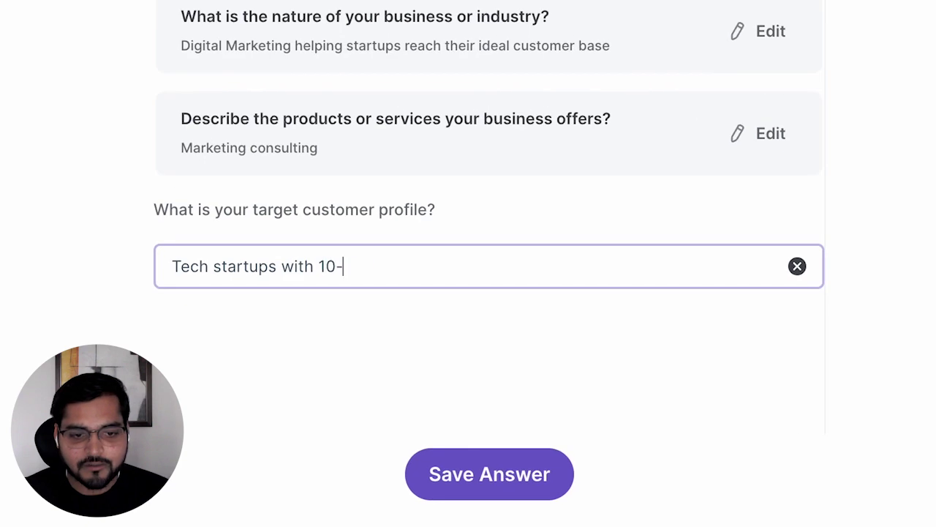
text(100 employees)
click(489, 474)
click(494, 482)
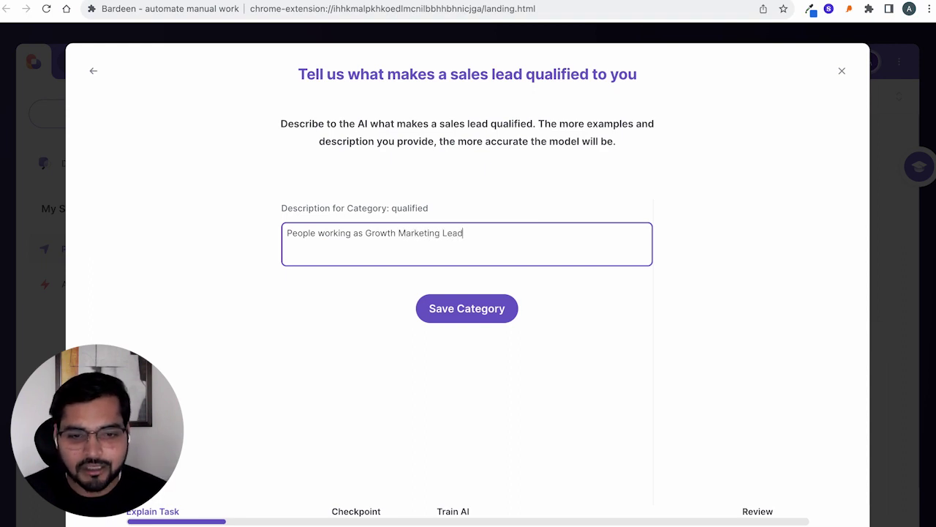
- Extend the qualified category to include Product Marketing Lead or Social Media roles
text(, Product M)
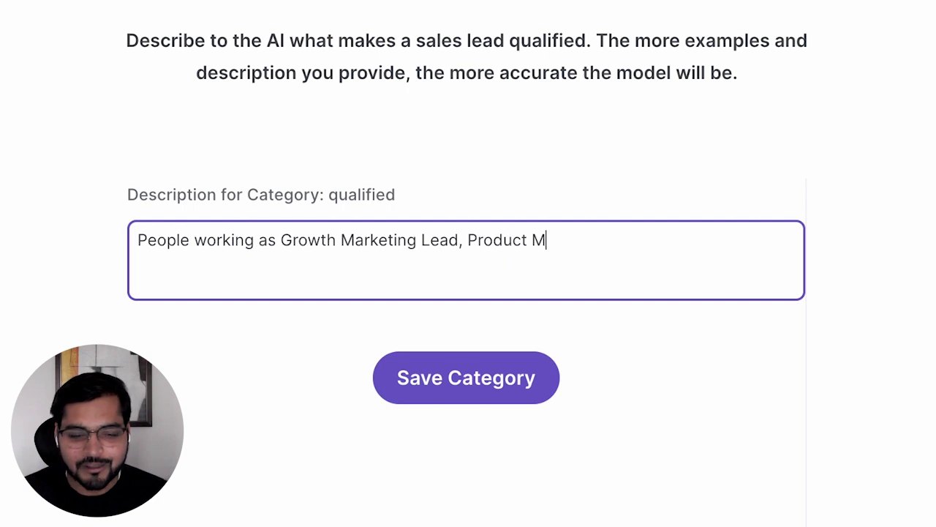
text(arketing Lead)
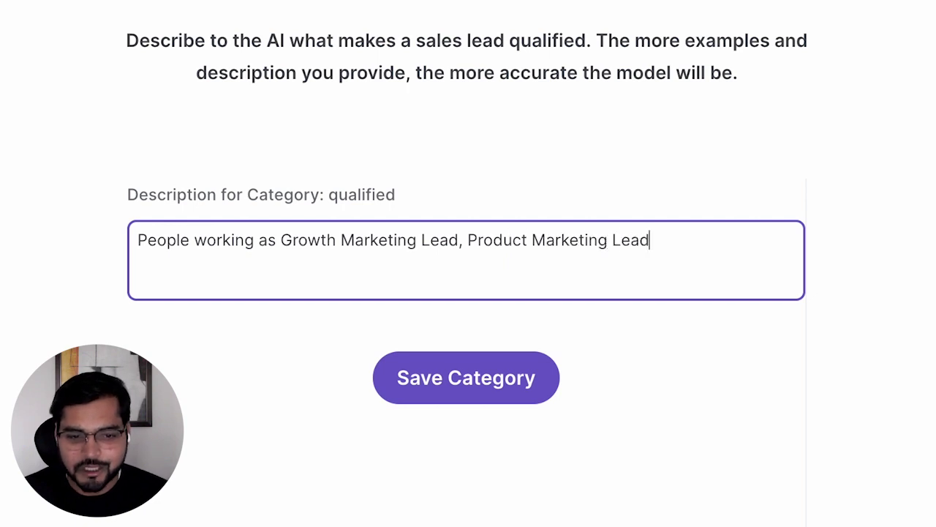
text( or Socia)
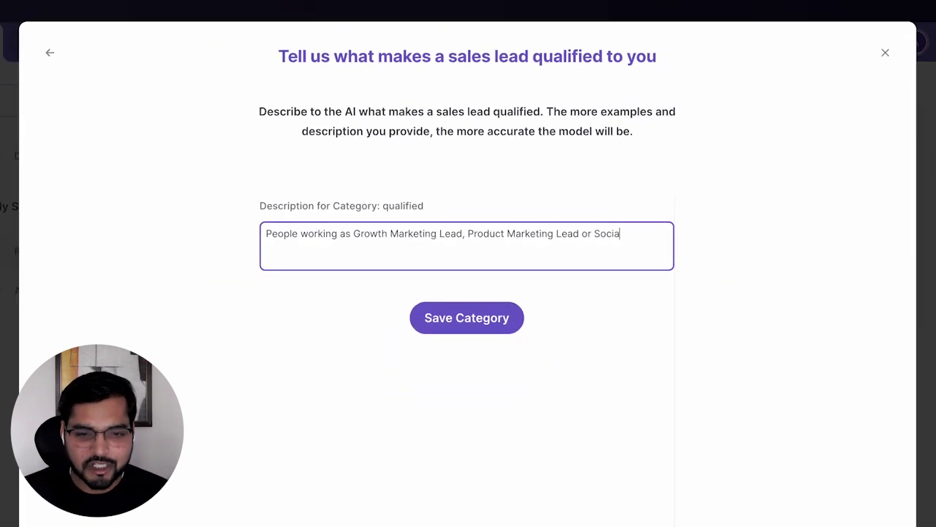
text(l M)
text(e)
text(dia Marketing Lead)
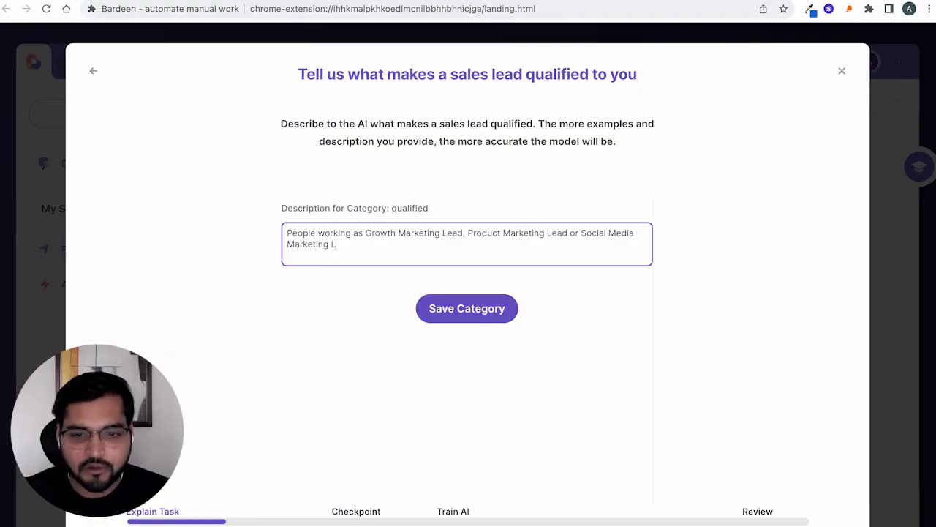
click(479, 308)
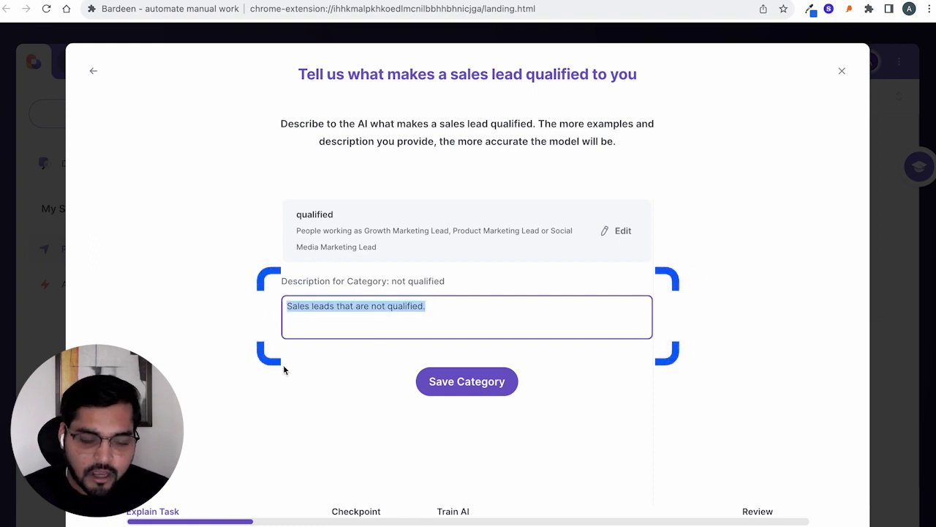
- Set the not qualified category to 'Self employed freelance marketers' and save it
text(Self emplo)
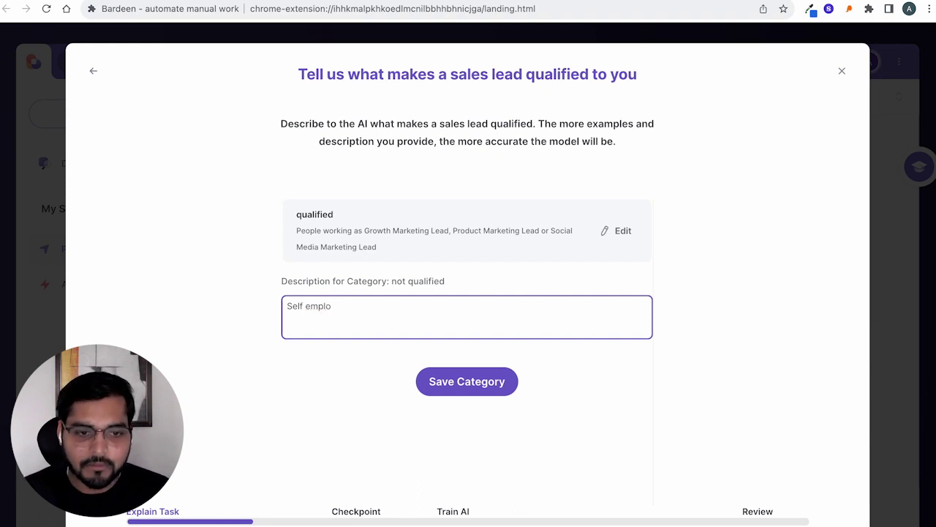
text(yed f)
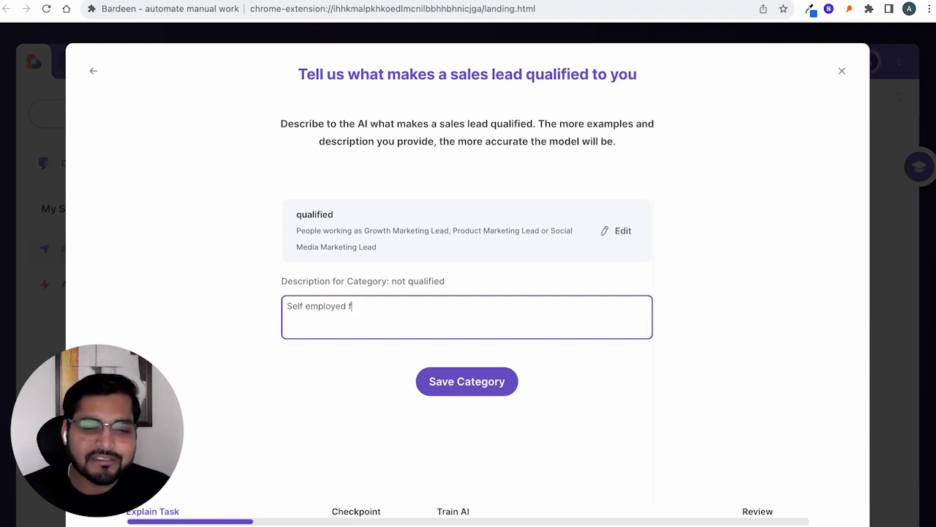
text(reelance mar)
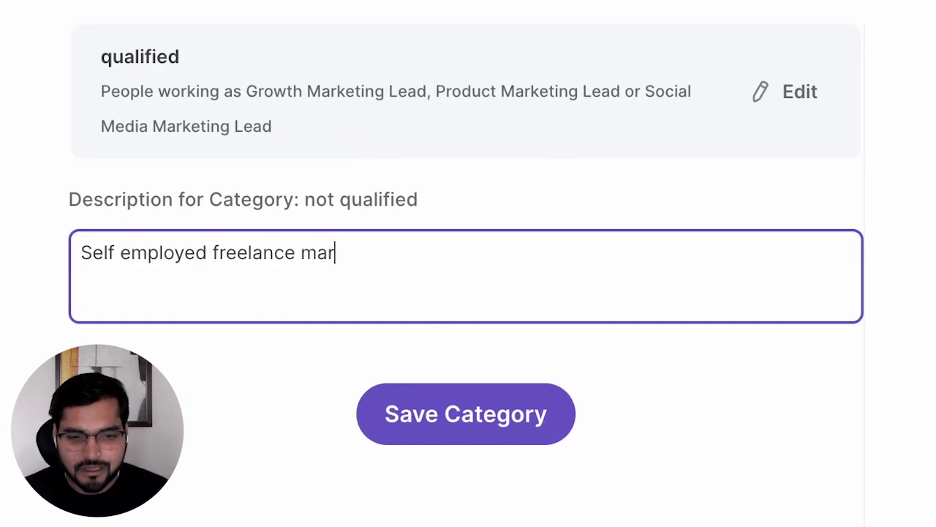
text(keters)
click(466, 414)
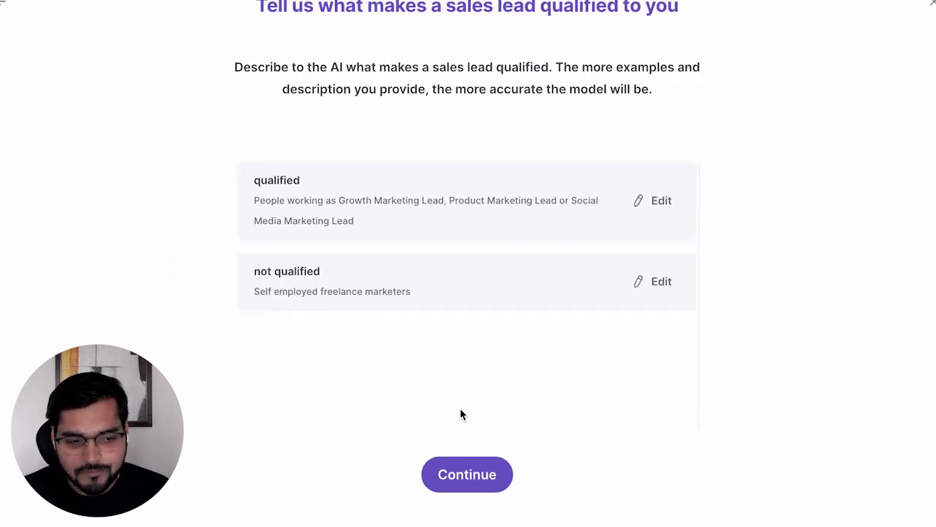
click(470, 449)
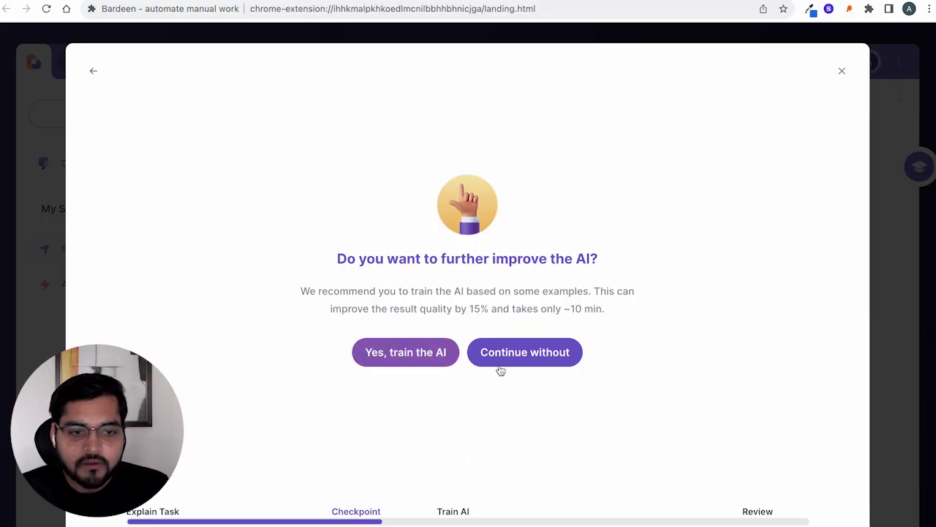
- Choose 'Continue without' on the 'Do you want to further improve the AI?' page
click(510, 360)
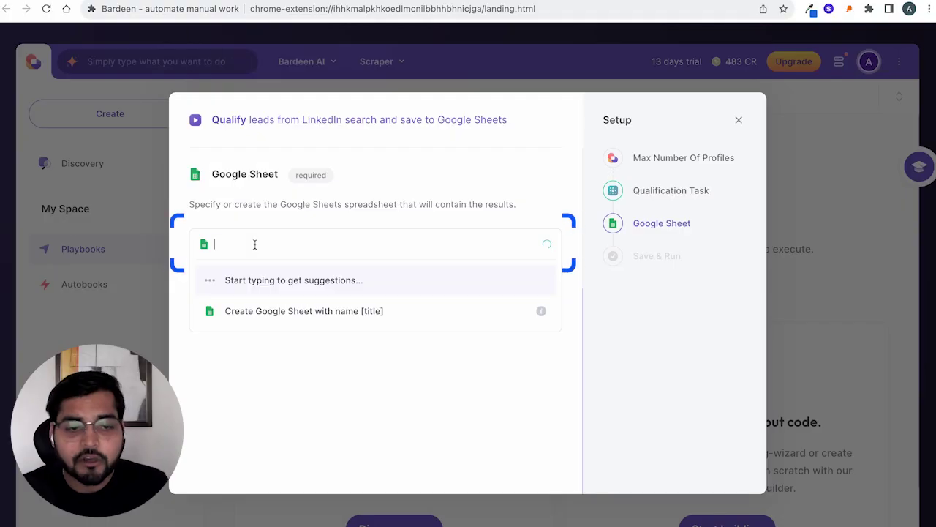
- Target the LeadQualificationUsingBardeen sheet with max 10 profiles, then save to My Playbooks and run
text(Le)
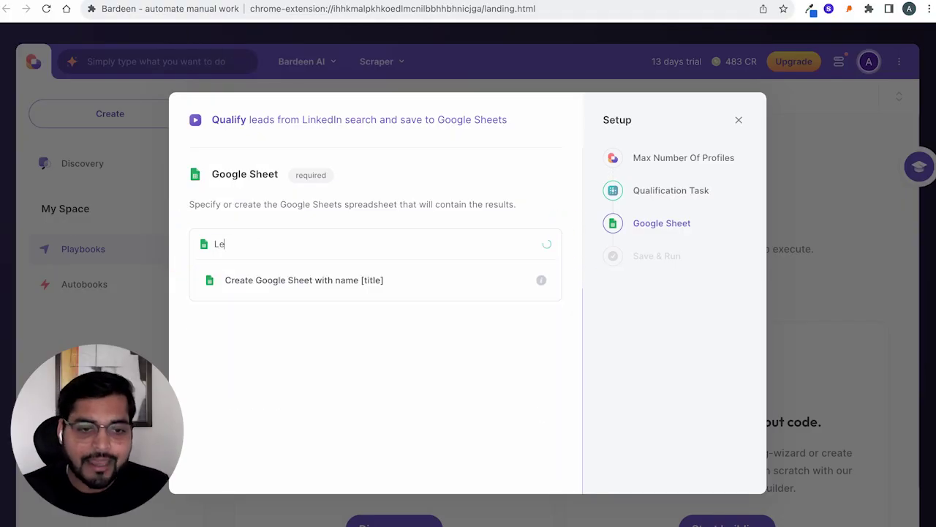
text(adQualifi)
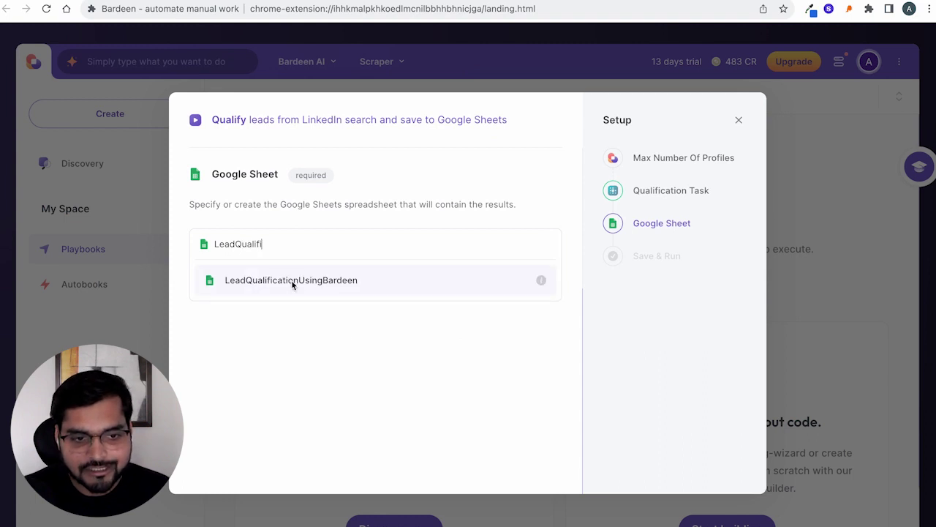
click(293, 281)
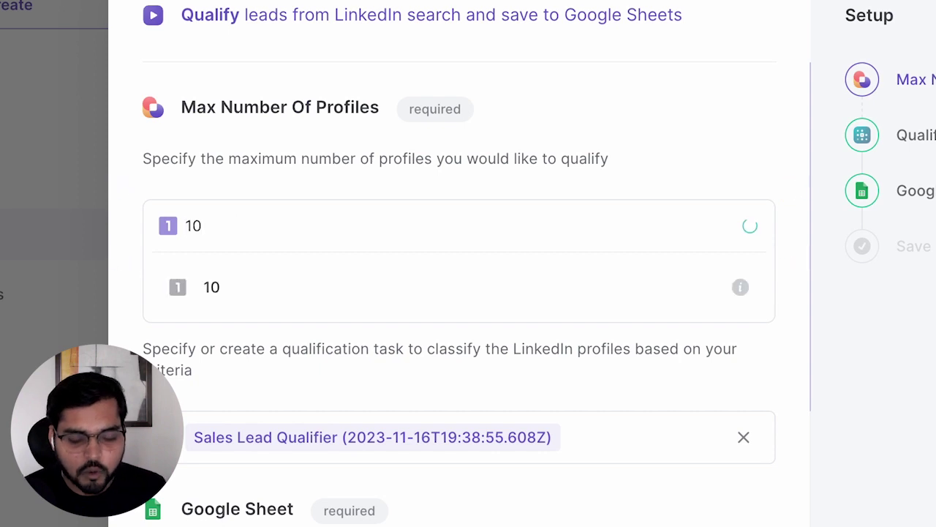
click(229, 277)
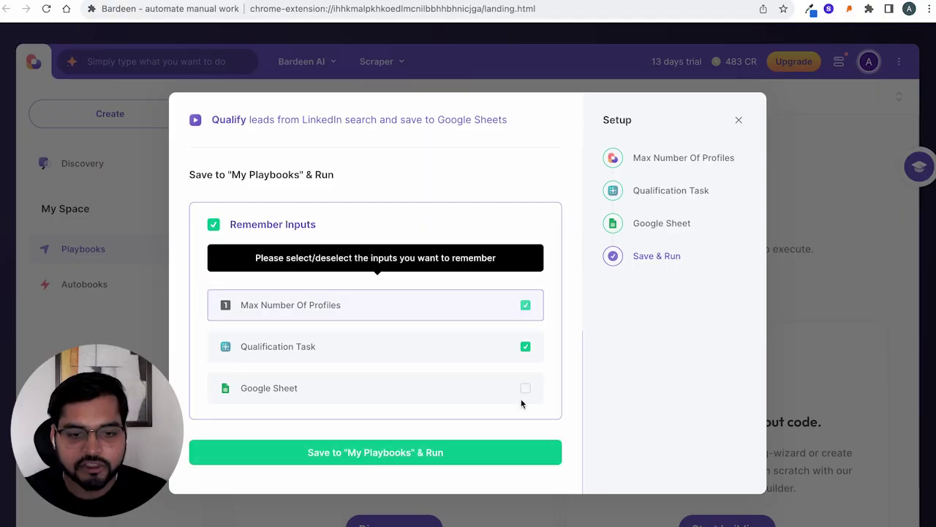
click(359, 454)
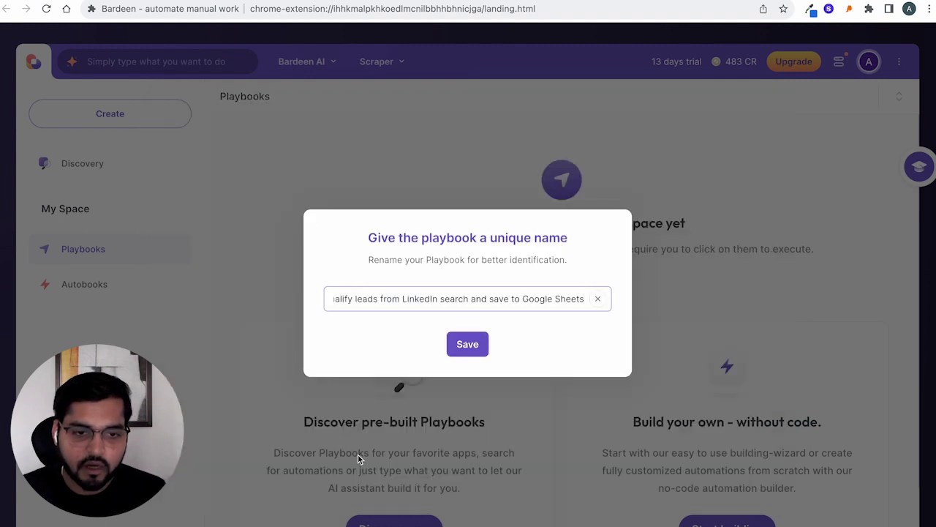
click(468, 344)
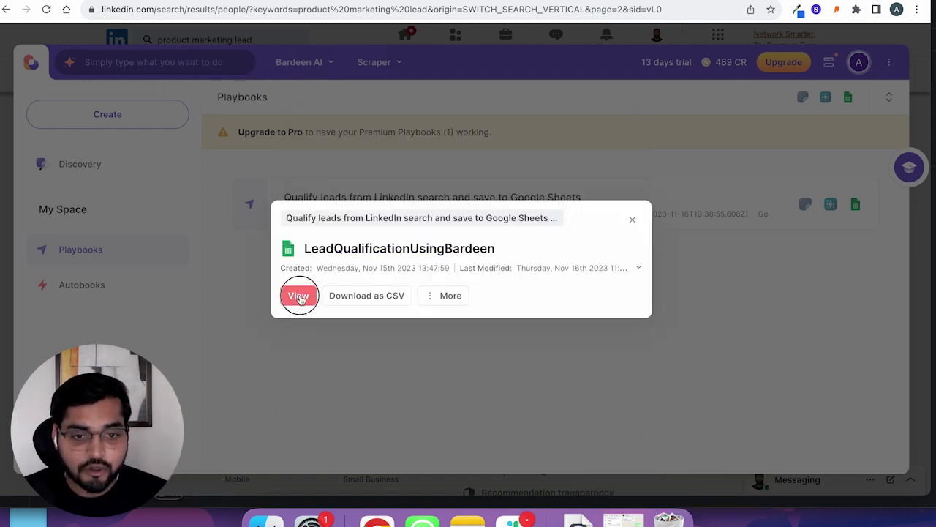
- Open the LeadQualificationUsingBardeen Google Sheet from the playbook's result card
click(299, 297)
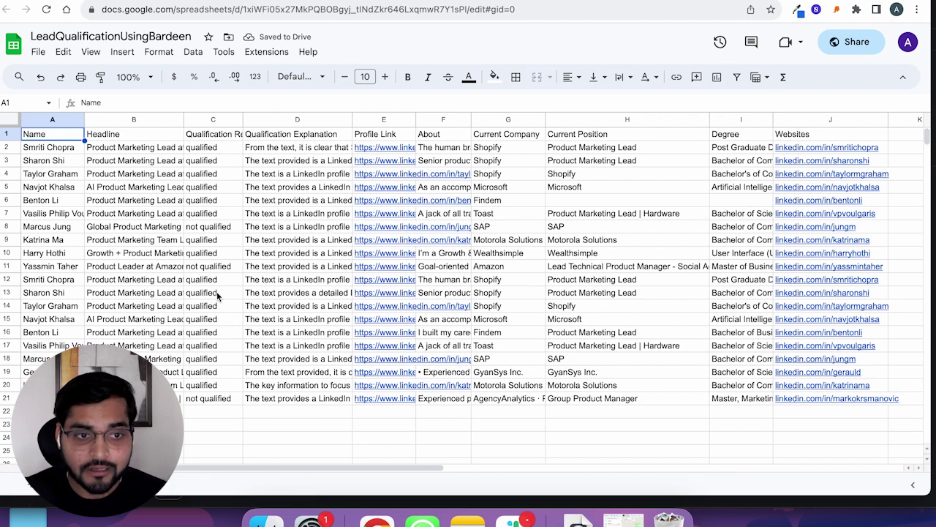
- Widen columns B, C and D so the Headline and Qualification text is fully readable
drag(185, 120, 259, 120)
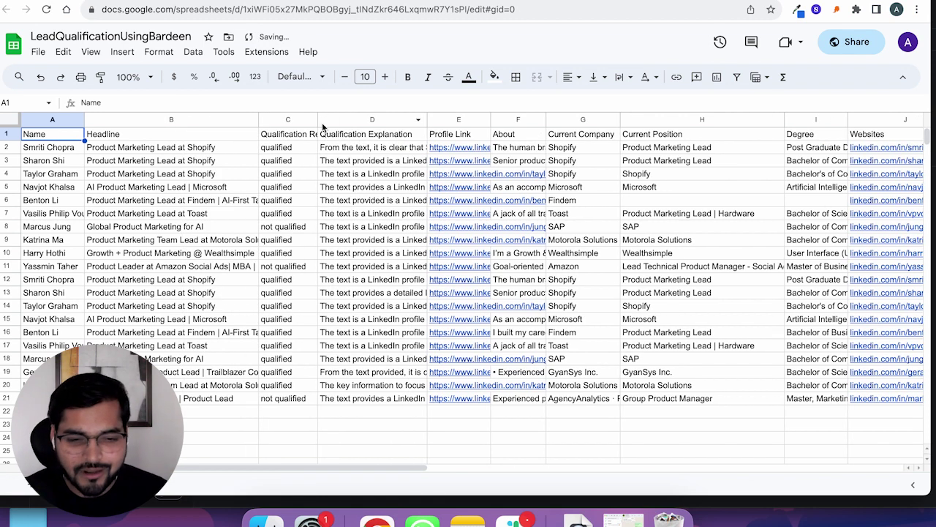
drag(319, 120, 585, 121)
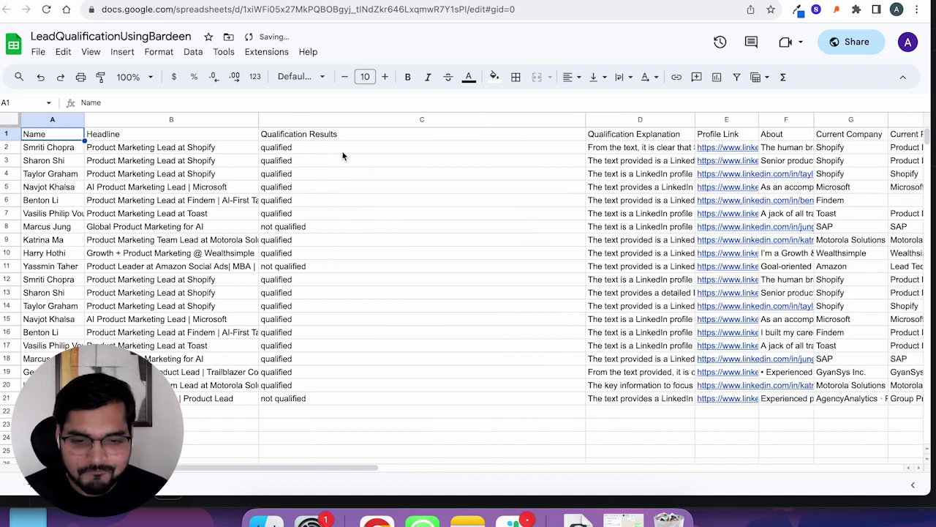
drag(696, 120, 828, 120)
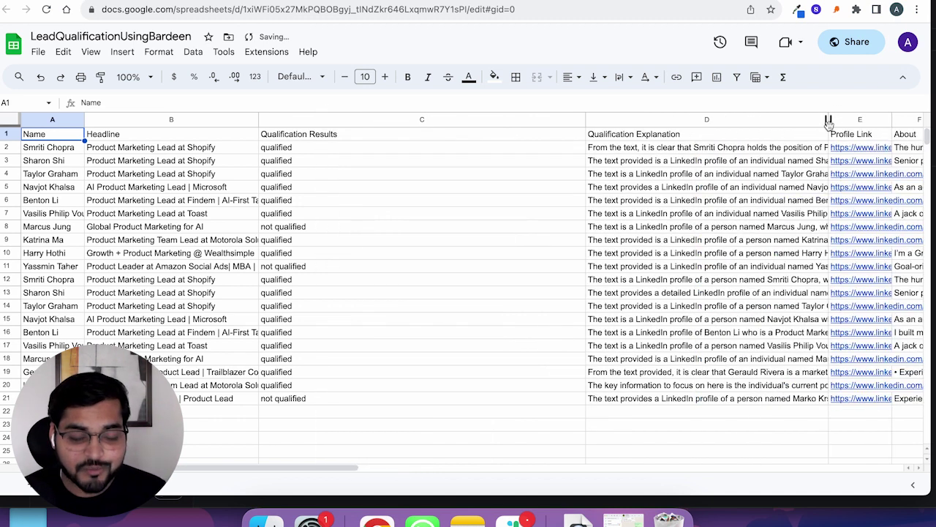